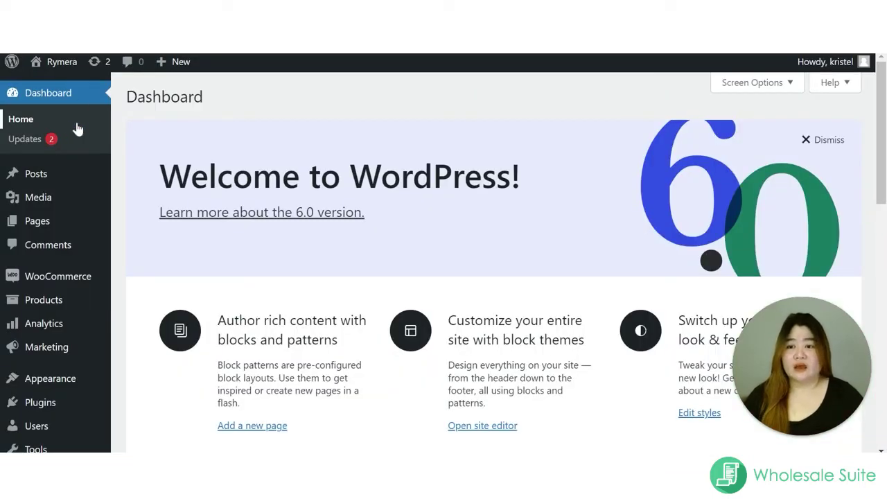
Go to Plugins > Add New to reach the Featured plugin listings.
{"action": "mouse_move", "coordinate": [38, 226]}
{"action": "scroll", "coordinate": [36, 291], "scroll_direction": "down", "scroll_amount": 1}
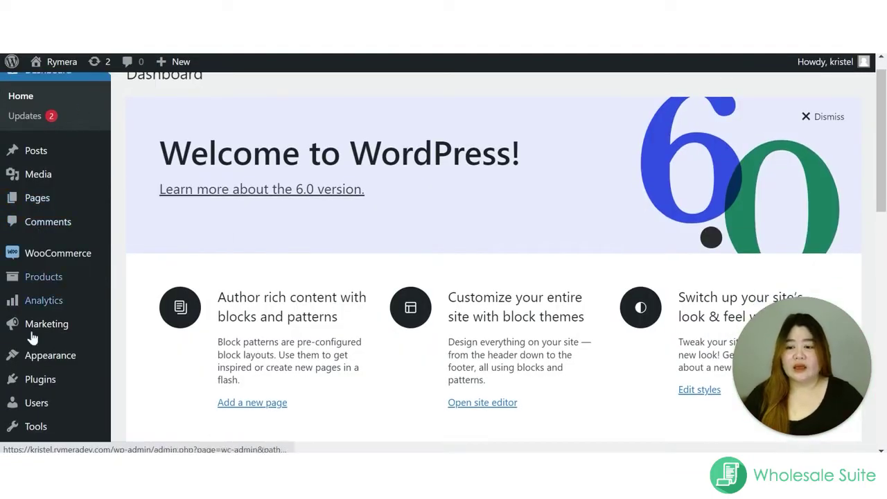
{"action": "mouse_move", "coordinate": [39, 374]}
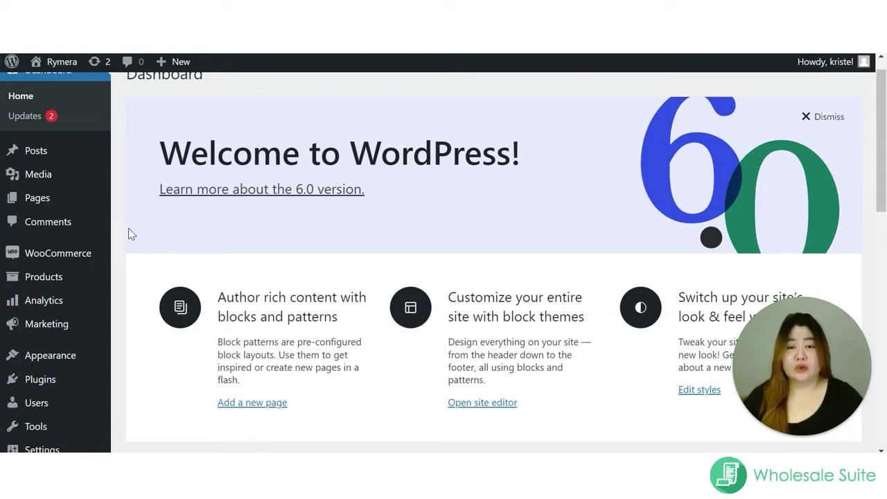
{"action": "scroll", "coordinate": [104, 277], "scroll_direction": "down", "scroll_amount": 1}
{"action": "mouse_move", "coordinate": [40, 345]}
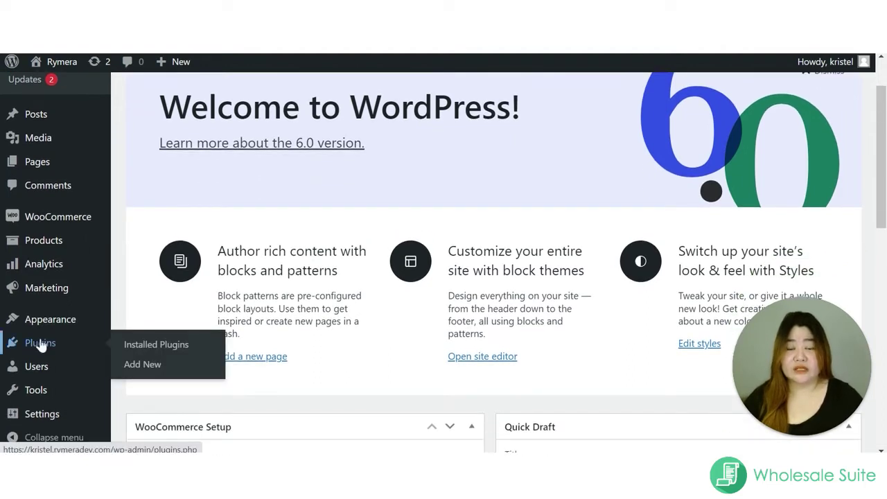
{"action": "left_click", "coordinate": [151, 372]}
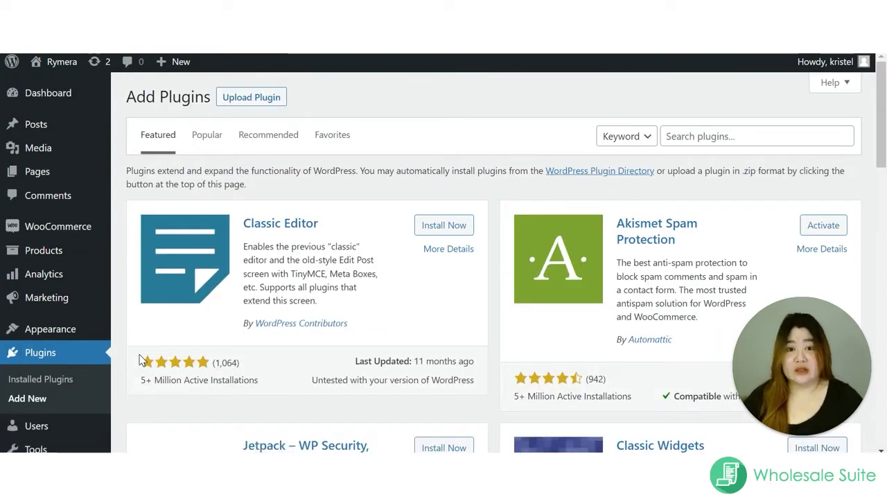
Search 'wholesale pri', then install and activate Wholesale Suite – WooCommerce Wholesale Prices.
{"action": "left_click", "coordinate": [682, 138]}
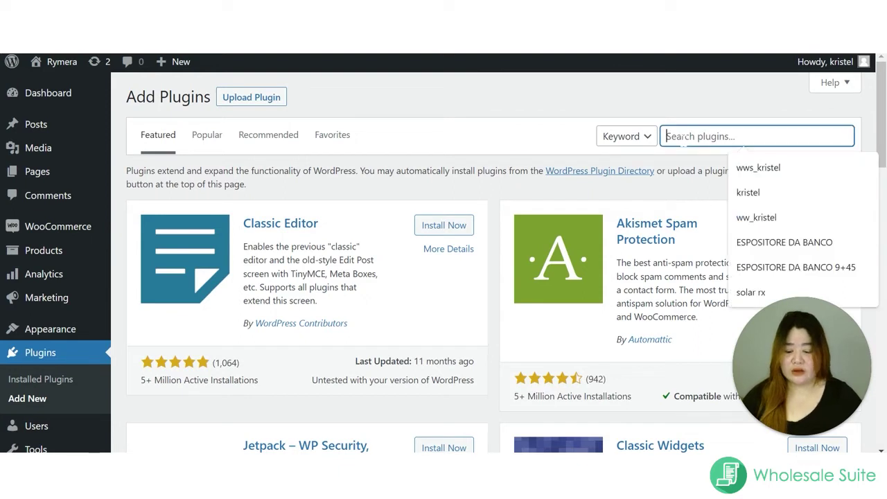
{"action": "type", "text": "wholesa"}
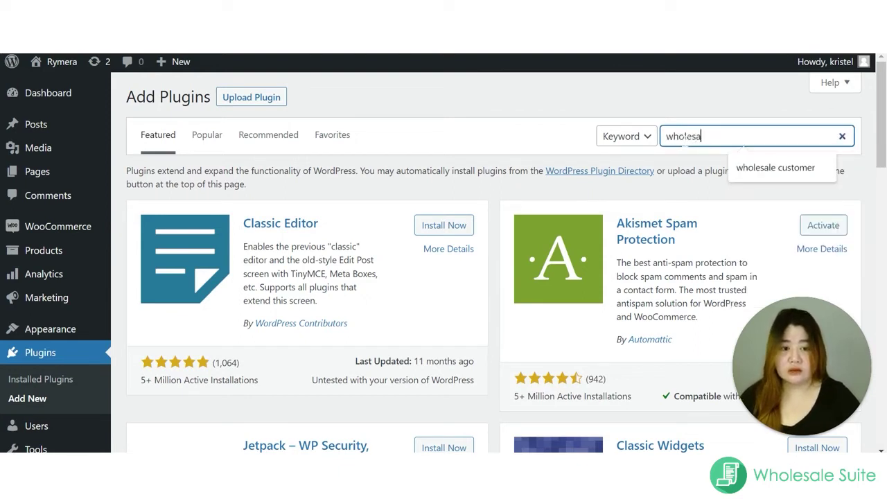
{"action": "type", "text": "le price"}
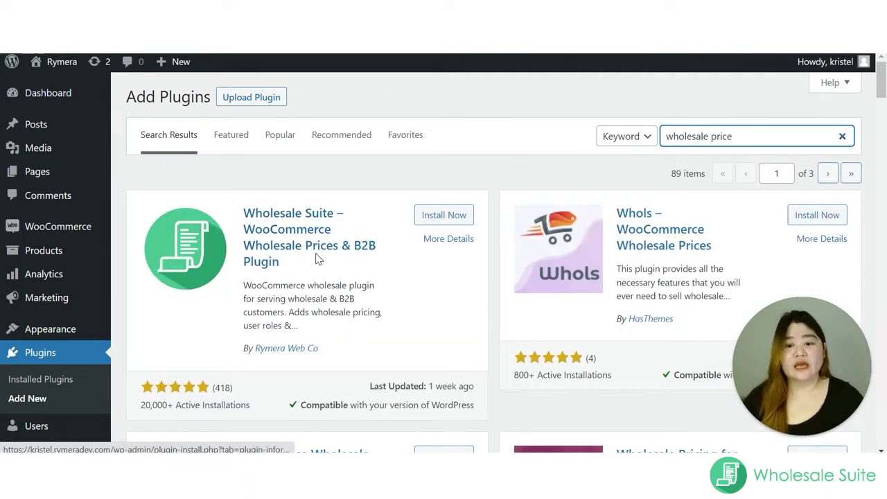
{"action": "left_click", "coordinate": [436, 216]}
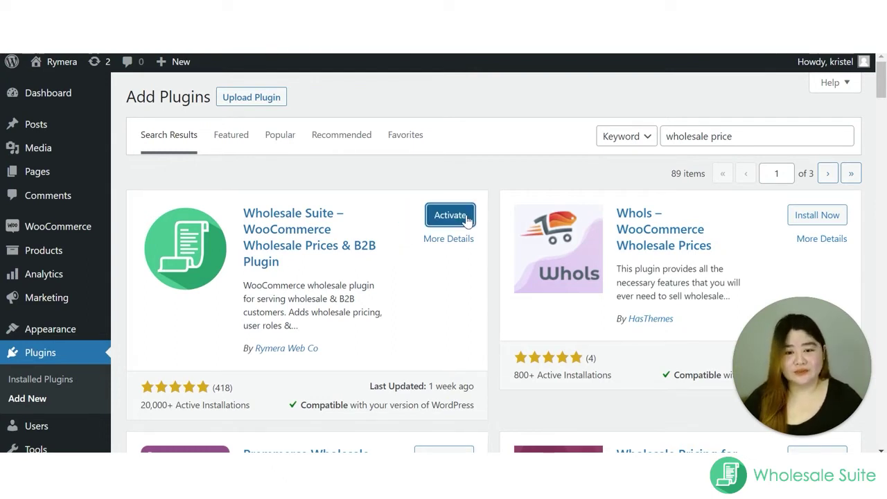
{"action": "left_click", "coordinate": [458, 216]}
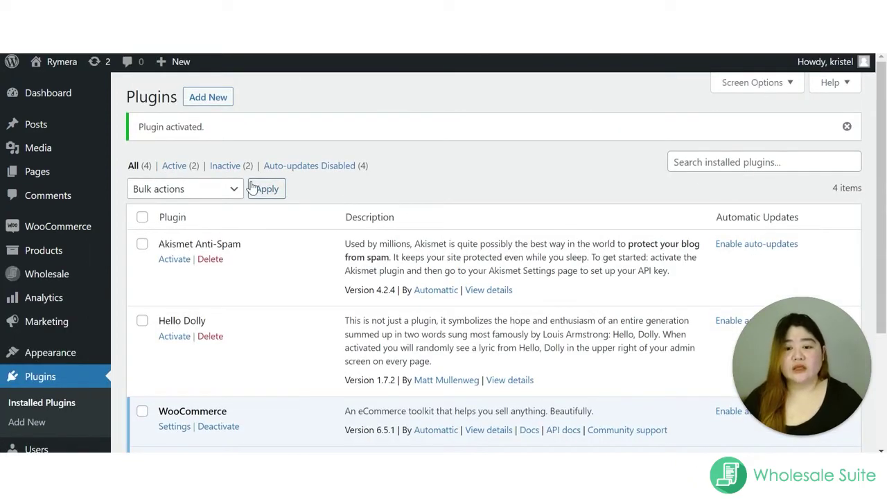
Upload and install the woocommerce-wholesale-order-form2.0.1 zip through Upload Plugin.
{"action": "scroll", "coordinate": [255, 194], "scroll_direction": "down", "scroll_amount": 1}
{"action": "scroll", "coordinate": [256, 198], "scroll_direction": "up", "scroll_amount": 1}
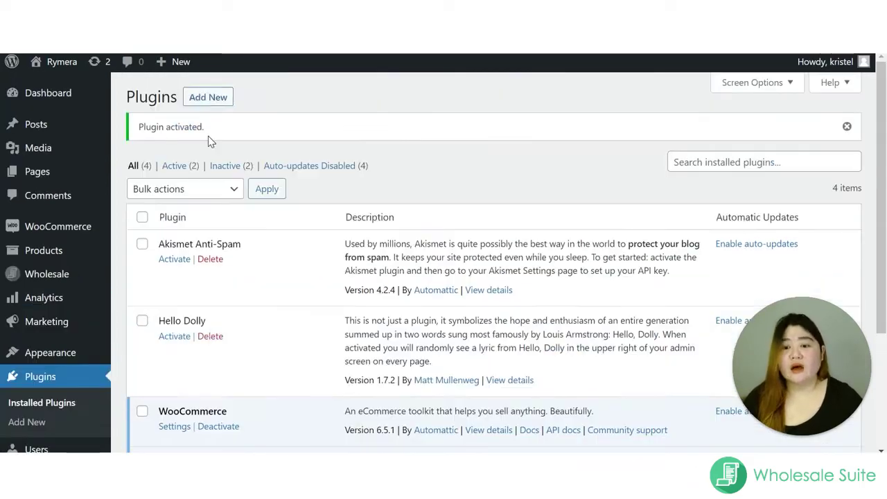
{"action": "left_click", "coordinate": [207, 97]}
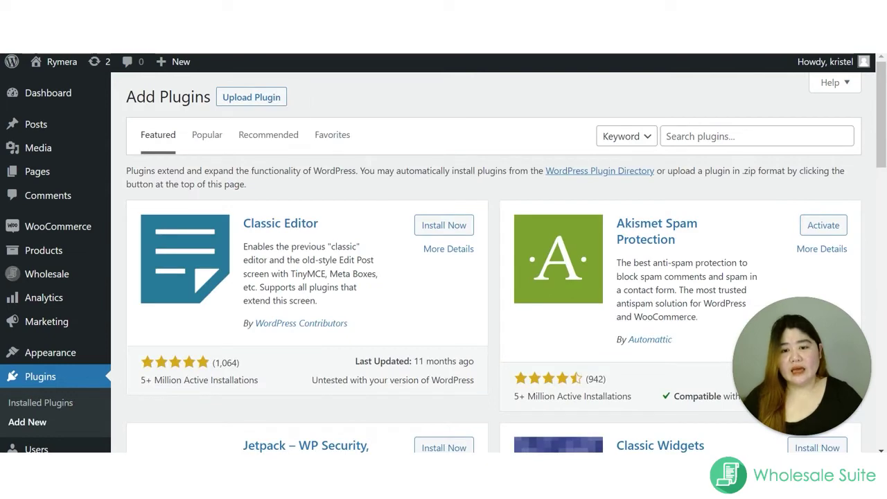
{"action": "left_click", "coordinate": [275, 97]}
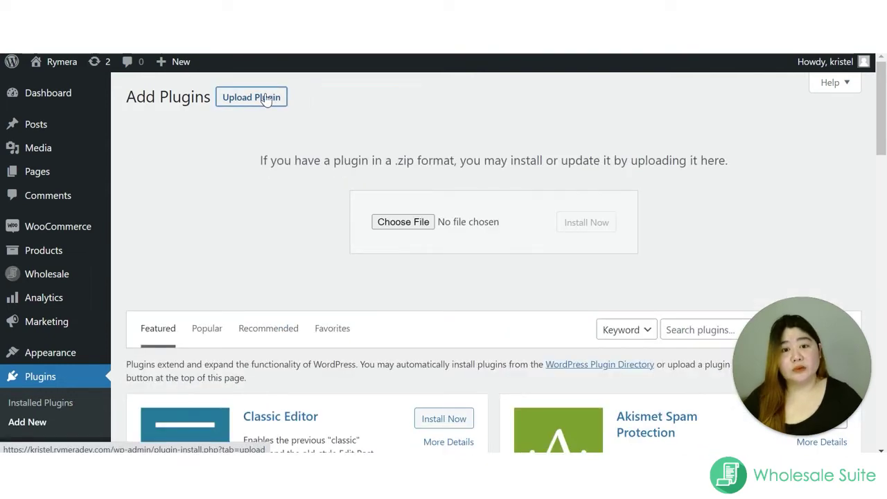
{"action": "left_click", "coordinate": [390, 223]}
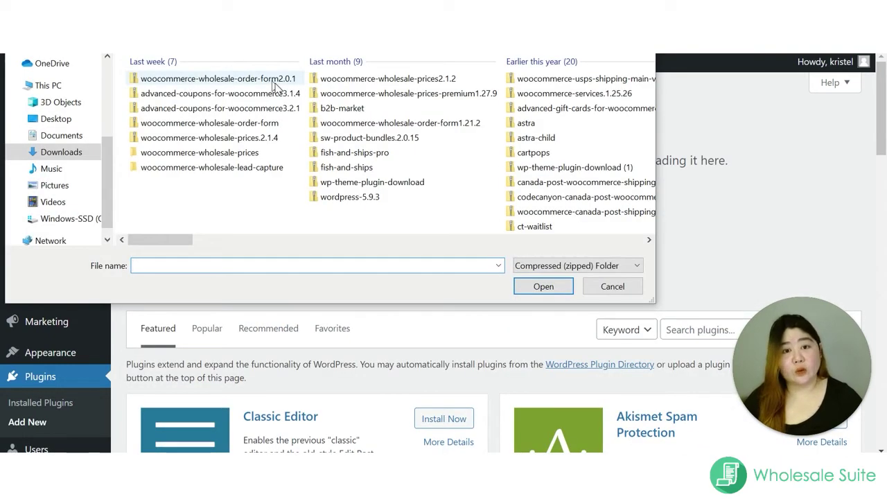
{"action": "left_click", "coordinate": [242, 79]}
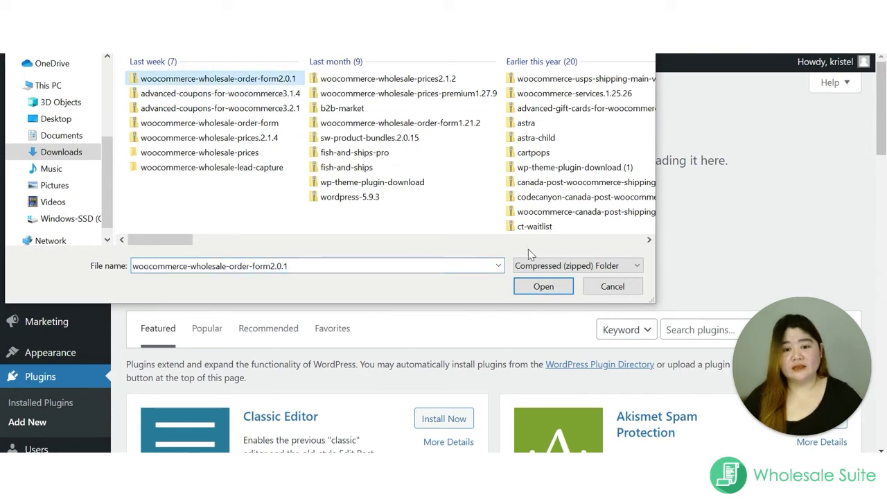
{"action": "left_click", "coordinate": [543, 287]}
{"action": "left_click", "coordinate": [586, 227]}
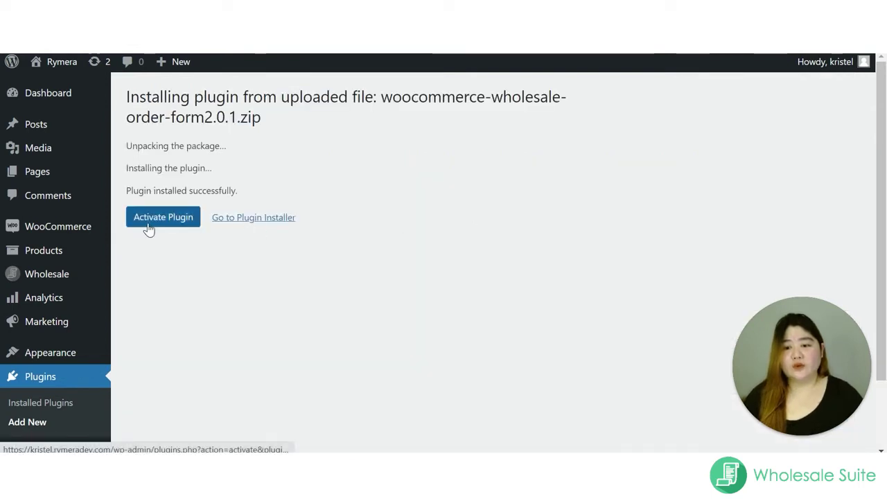
Activate the order form plugin and continue past the setup wizard's Welcome page.
{"action": "left_click", "coordinate": [146, 227]}
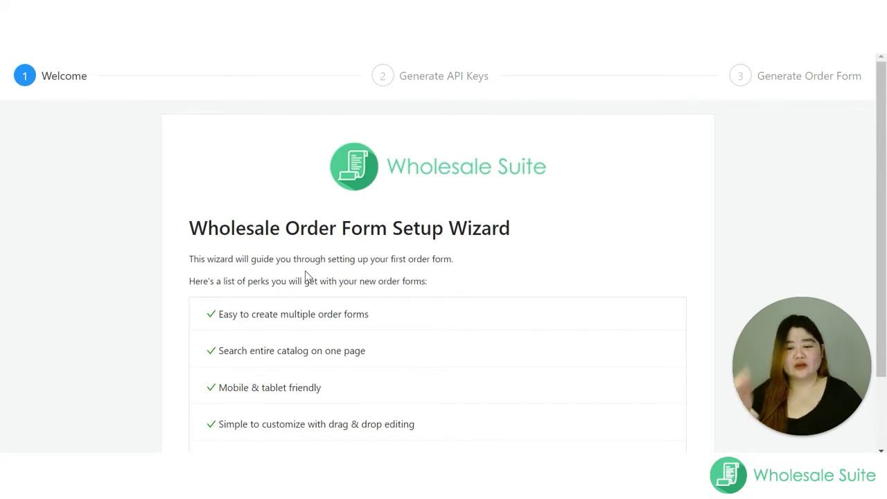
{"action": "scroll", "coordinate": [305, 275], "scroll_direction": "down", "scroll_amount": 1}
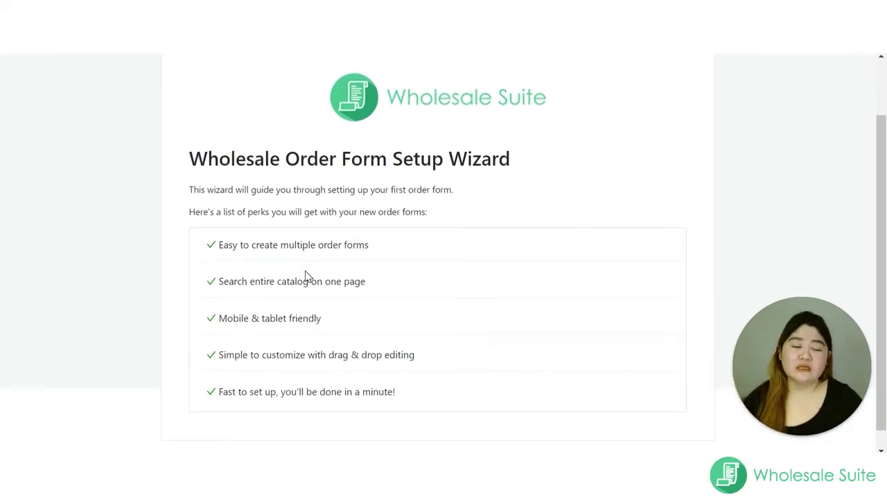
{"action": "scroll", "coordinate": [428, 245], "scroll_direction": "down", "scroll_amount": 1}
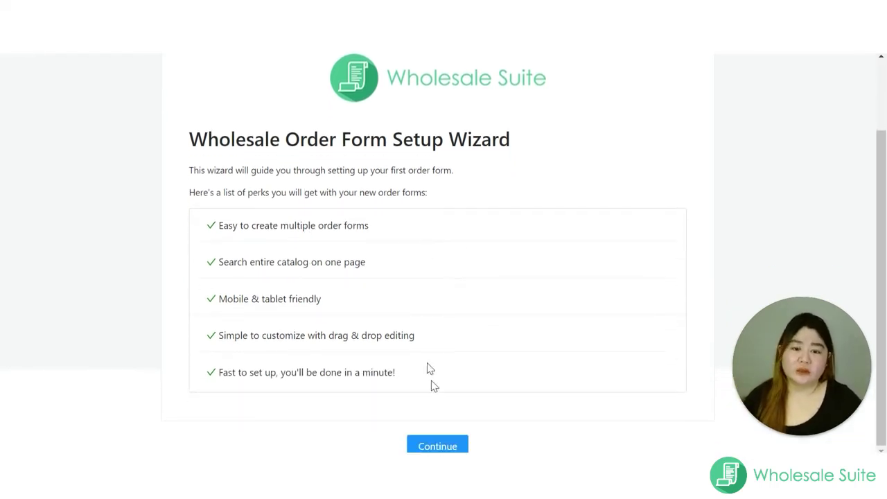
{"action": "left_click", "coordinate": [459, 447]}
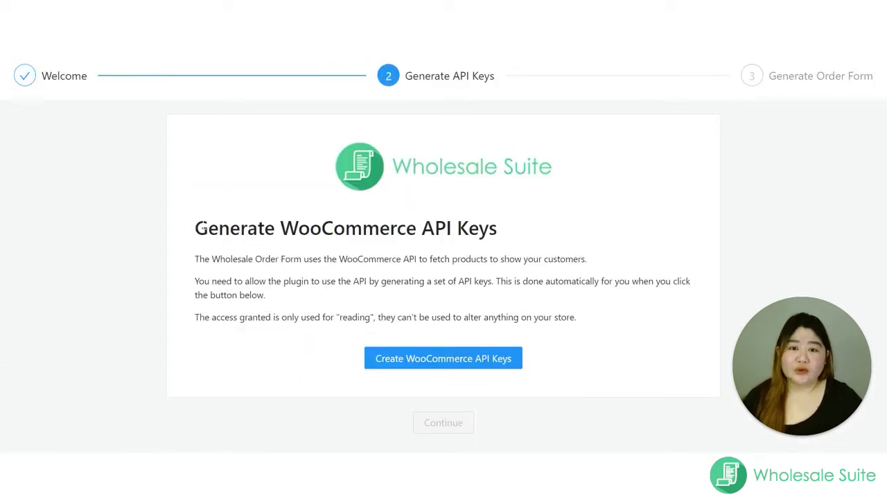
Create the WooCommerce API keys and continue to the Generate Order Form step.
{"action": "left_click", "coordinate": [402, 367]}
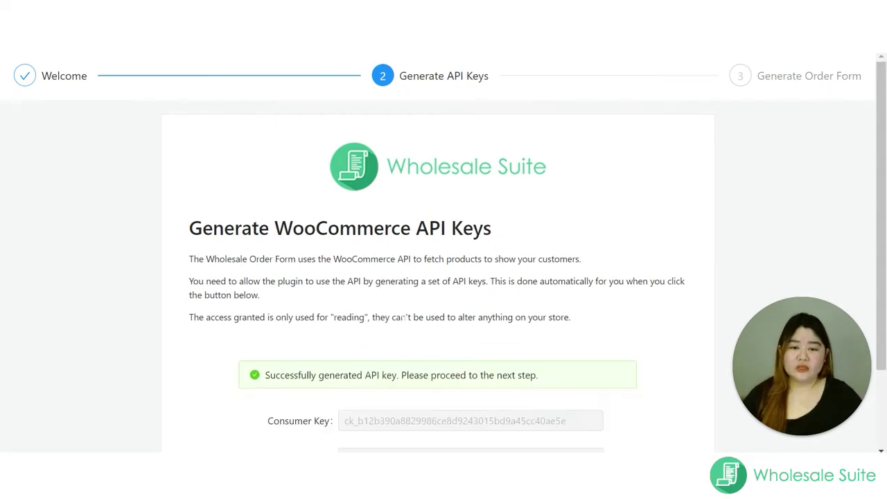
{"action": "scroll", "coordinate": [418, 306], "scroll_direction": "down", "scroll_amount": 2}
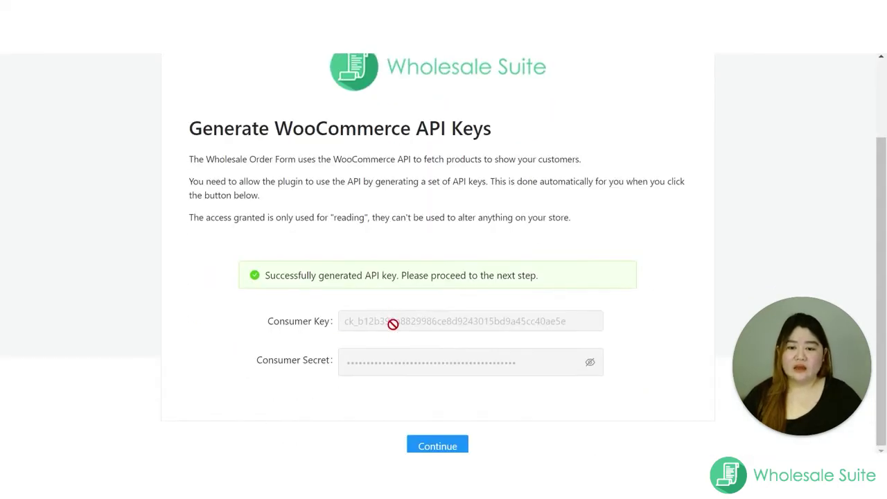
{"action": "left_click", "coordinate": [423, 445]}
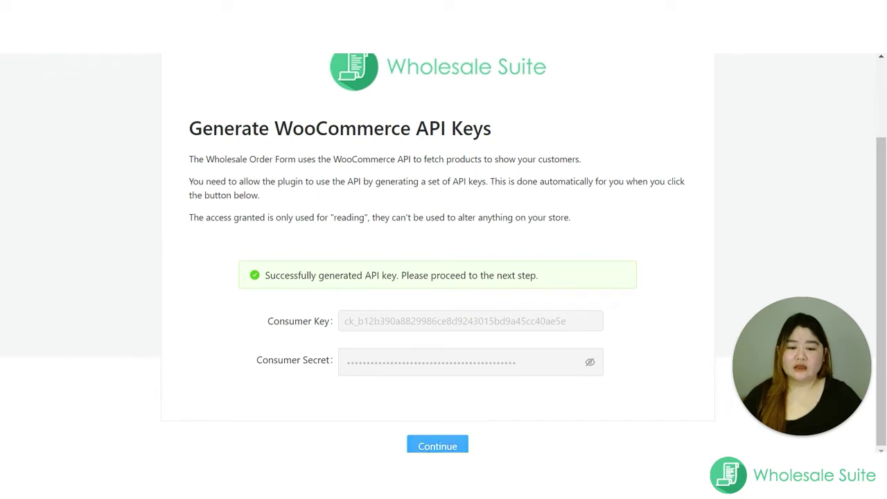
{"action": "scroll", "coordinate": [251, 76], "scroll_direction": "down", "scroll_amount": 2}
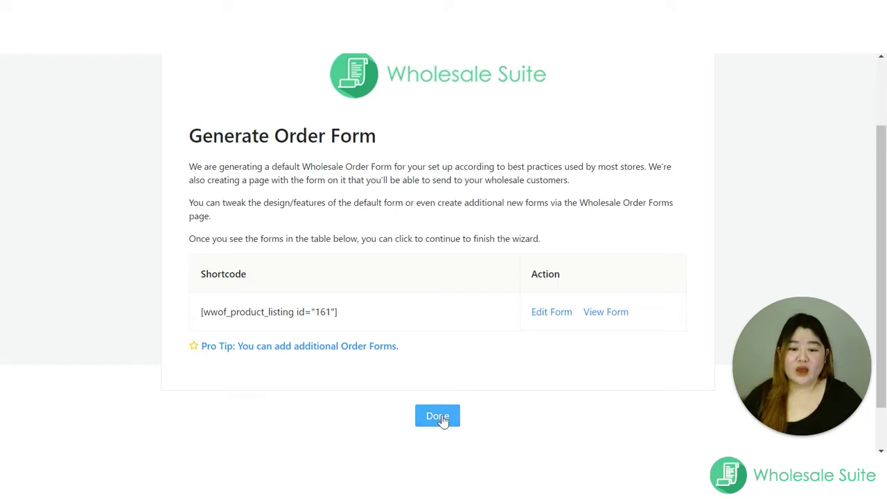
Finish the wizard with Done to reach the Wholesale Order Form list.
{"action": "left_click", "coordinate": [421, 420]}
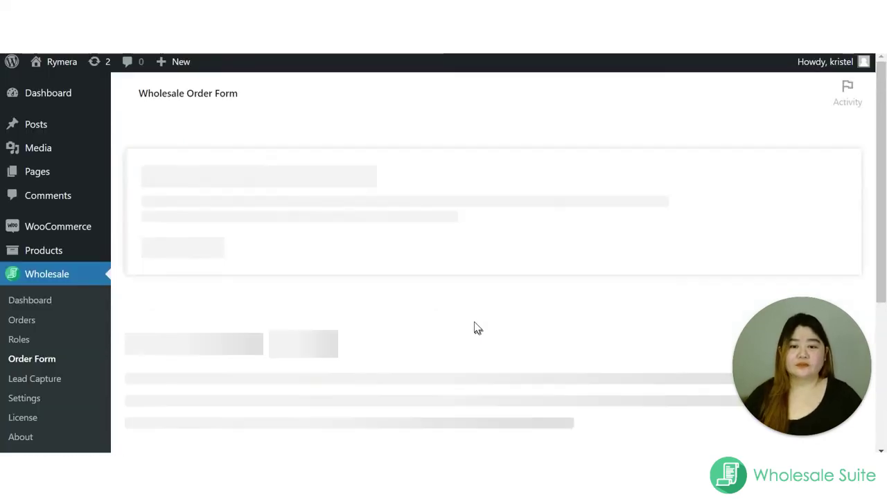
{"action": "scroll", "coordinate": [467, 229], "scroll_direction": "down", "scroll_amount": 4}
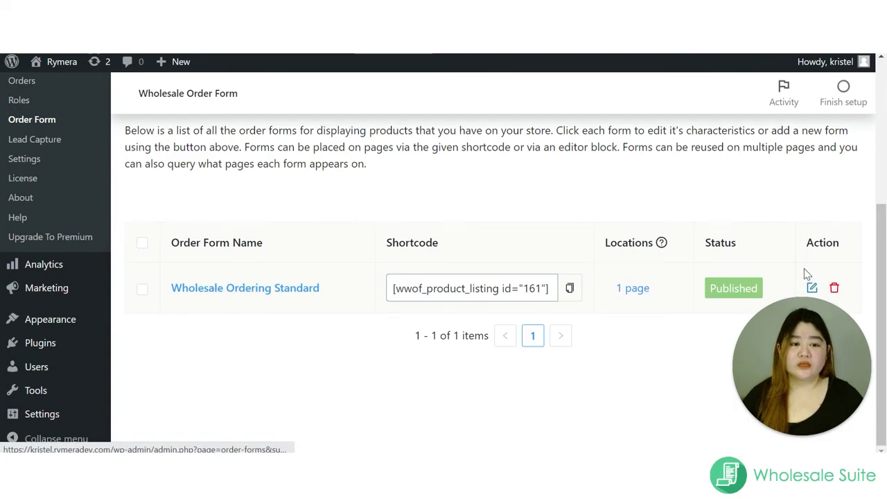
Edit Wholesale Ordering Standard and review its search filters and product table.
{"action": "left_click", "coordinate": [813, 288]}
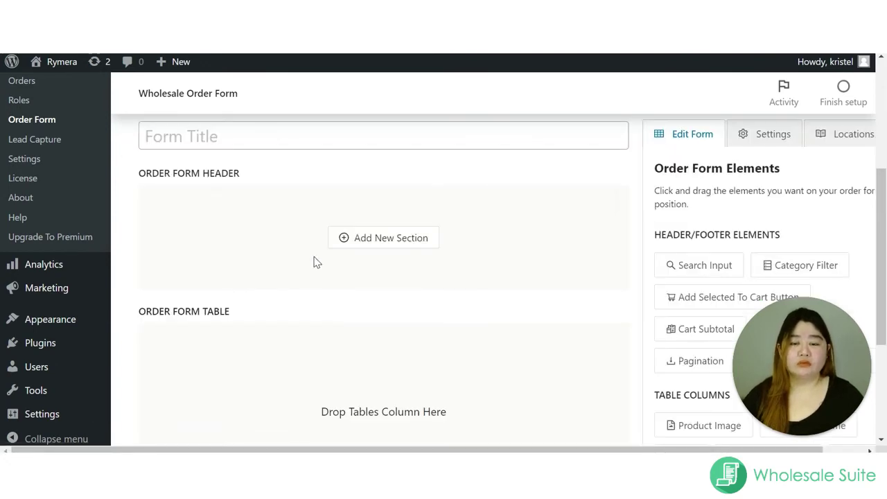
{"action": "scroll", "coordinate": [533, 181], "scroll_direction": "down", "scroll_amount": 1}
{"action": "scroll", "coordinate": [534, 180], "scroll_direction": "down", "scroll_amount": 3}
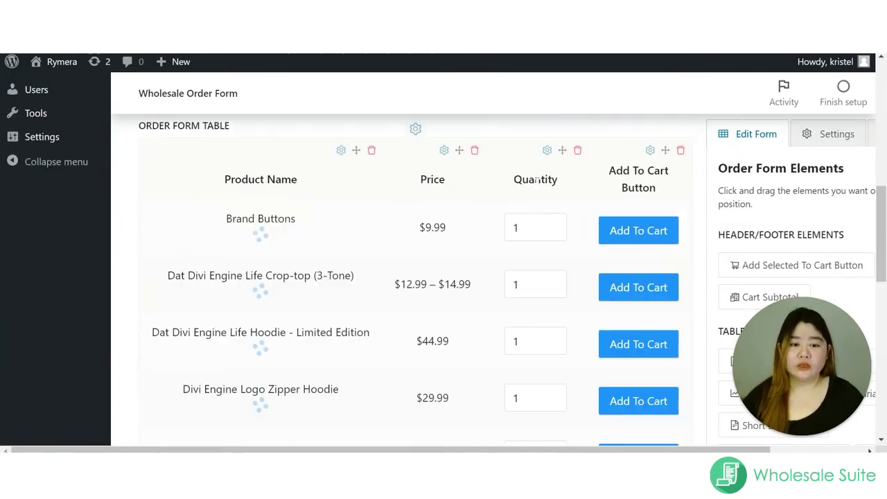
{"action": "scroll", "coordinate": [433, 194], "scroll_direction": "up", "scroll_amount": 1}
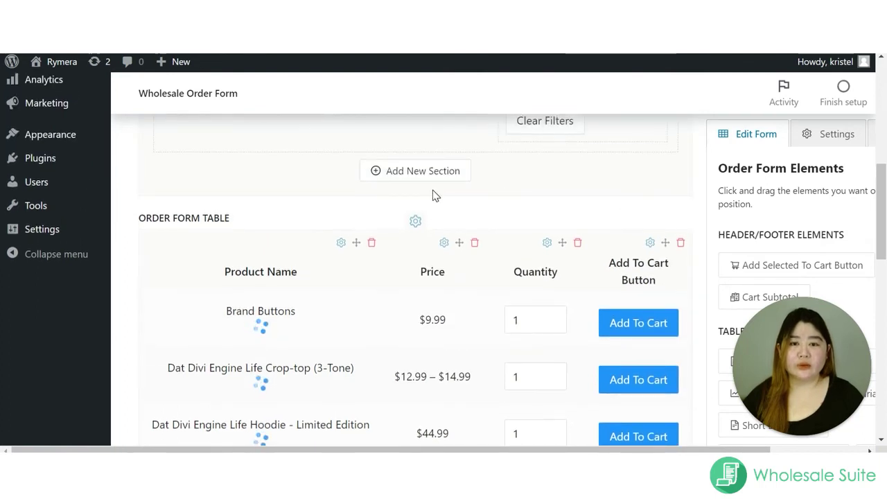
{"action": "scroll", "coordinate": [393, 189], "scroll_direction": "up", "scroll_amount": 1}
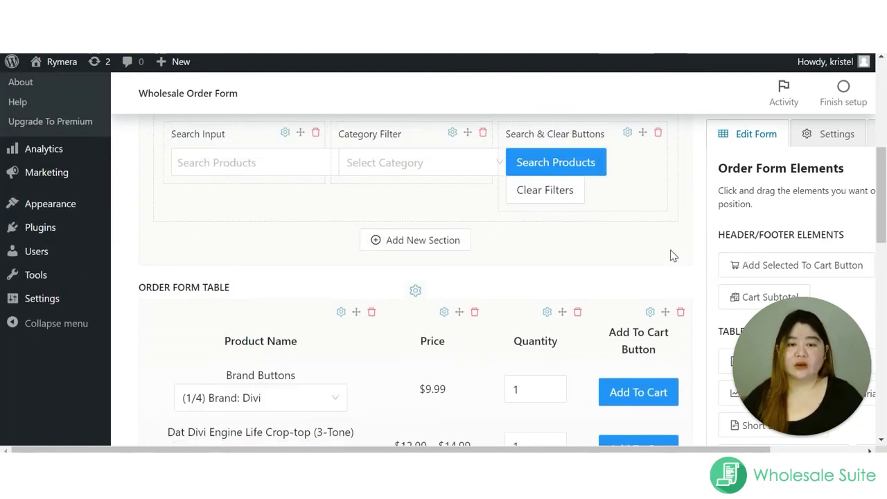
{"action": "scroll", "coordinate": [476, 247], "scroll_direction": "down", "scroll_amount": 2}
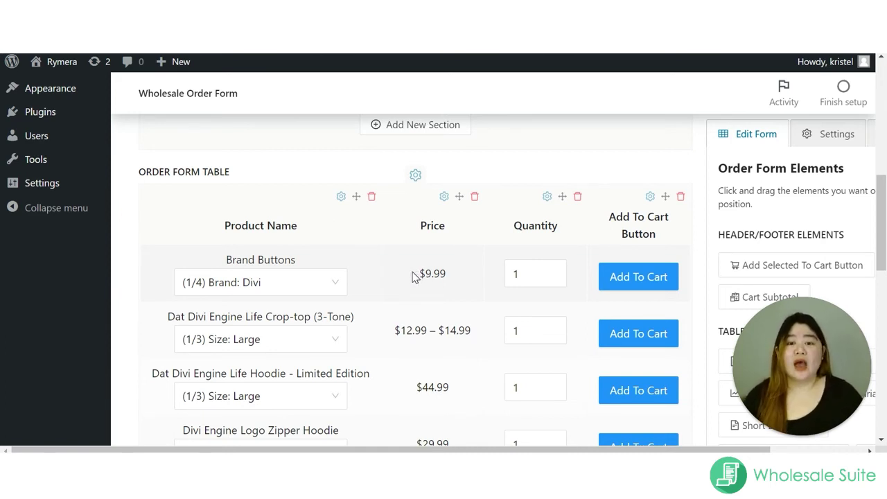
{"action": "scroll", "coordinate": [318, 233], "scroll_direction": "up", "scroll_amount": 2}
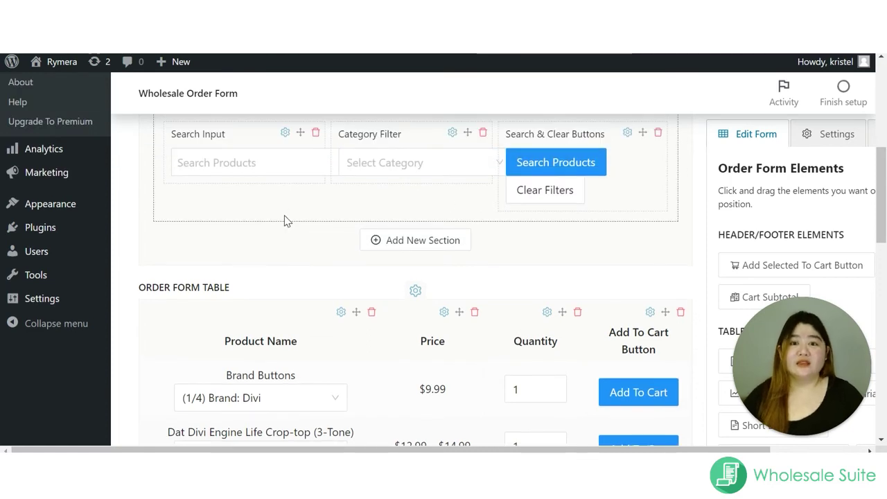